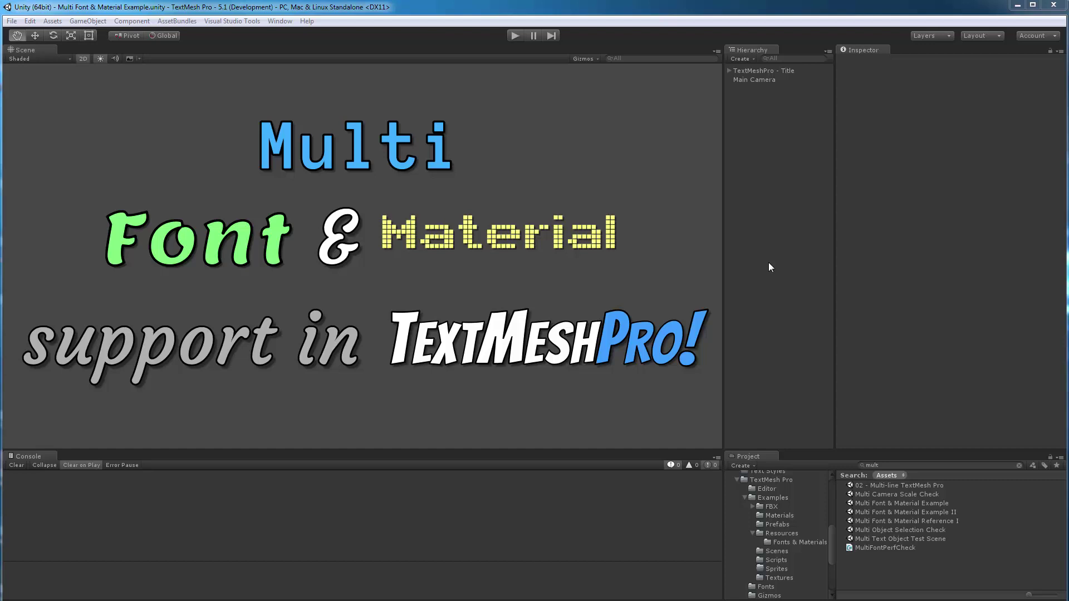
# Step: Turn on auto size for the TextMeshPro title and shrink its text container slightly to a width of about 34.2
pyautogui.click(763, 69)
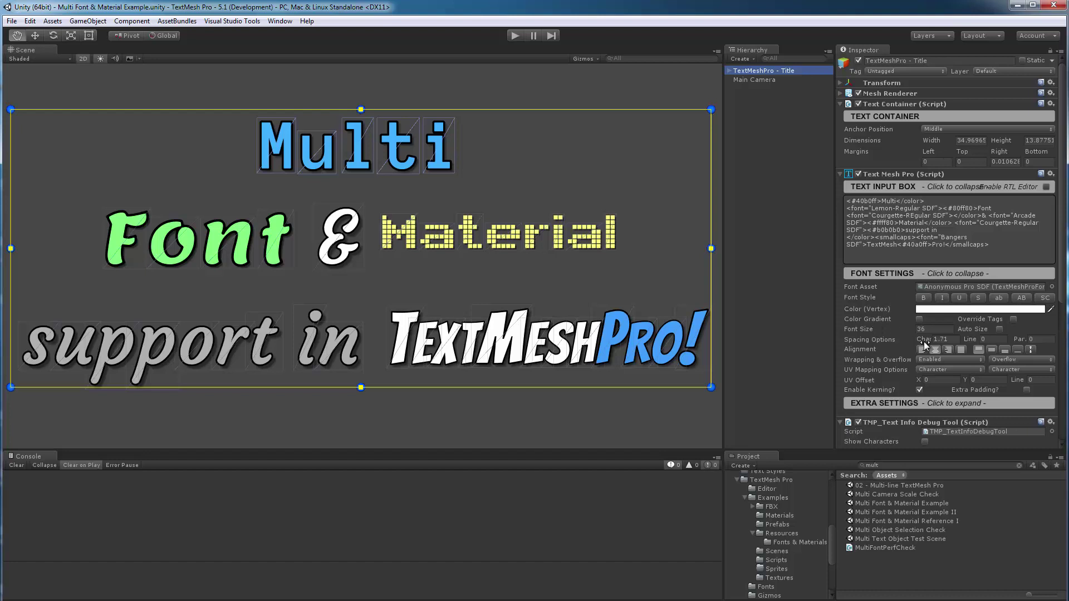
pyautogui.click(998, 332)
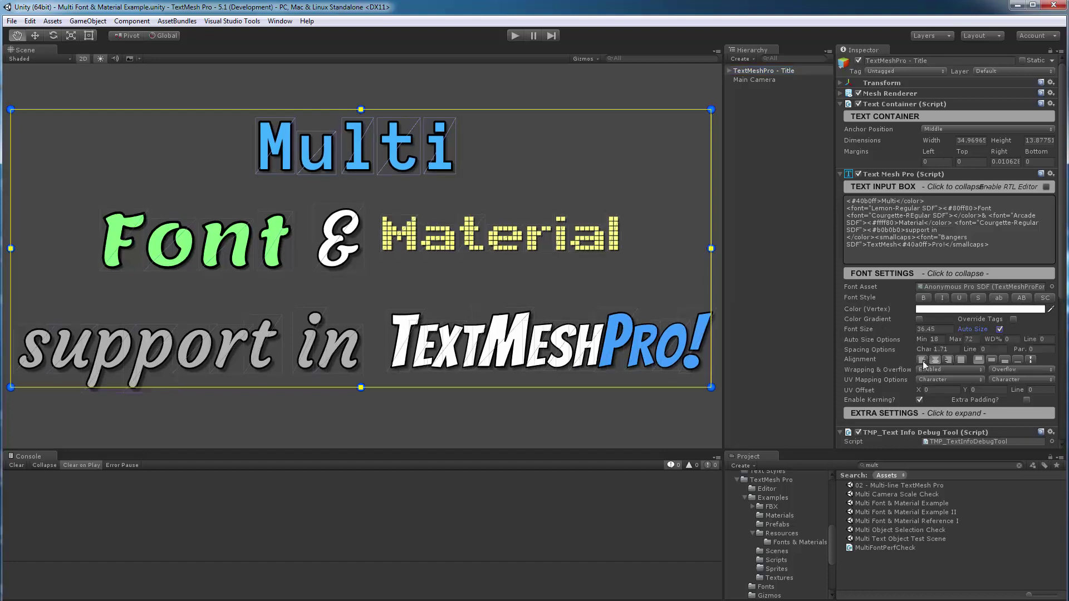
pyautogui.moveTo(711, 387)
pyautogui.mouseDown()
pyautogui.moveTo(497, 349)
pyautogui.moveTo(518, 226)
pyautogui.moveTo(494, 350)
pyautogui.moveTo(246, 361)
pyautogui.moveTo(635, 380)
pyautogui.moveTo(720, 372)
pyautogui.moveTo(698, 392)
pyautogui.mouseUp()
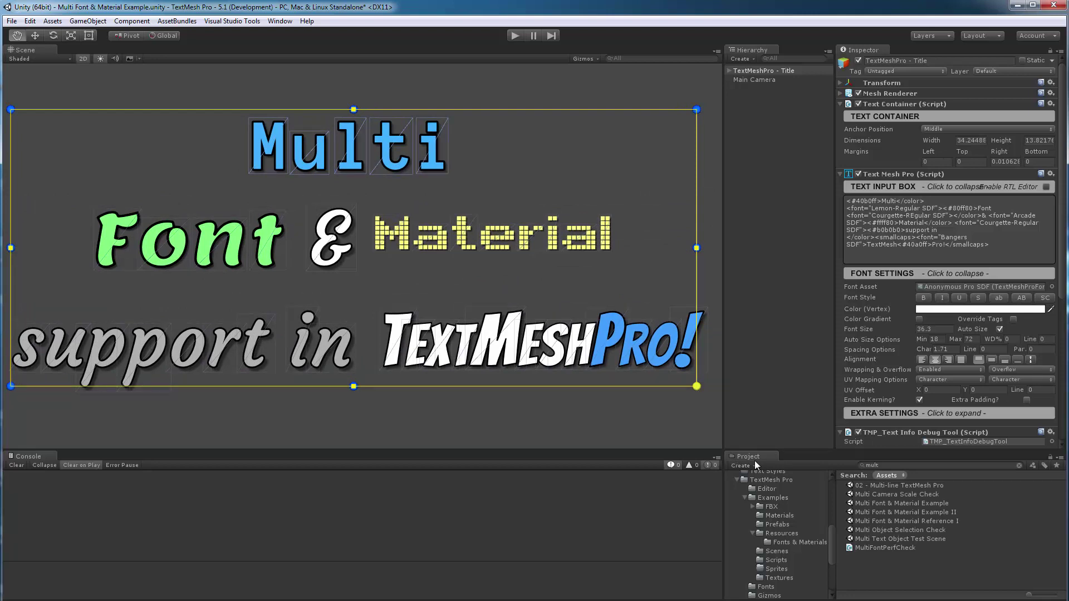
# Step: Create a new scene and discard the changes made to the current one
pyautogui.click(11, 21)
pyautogui.click(25, 44)
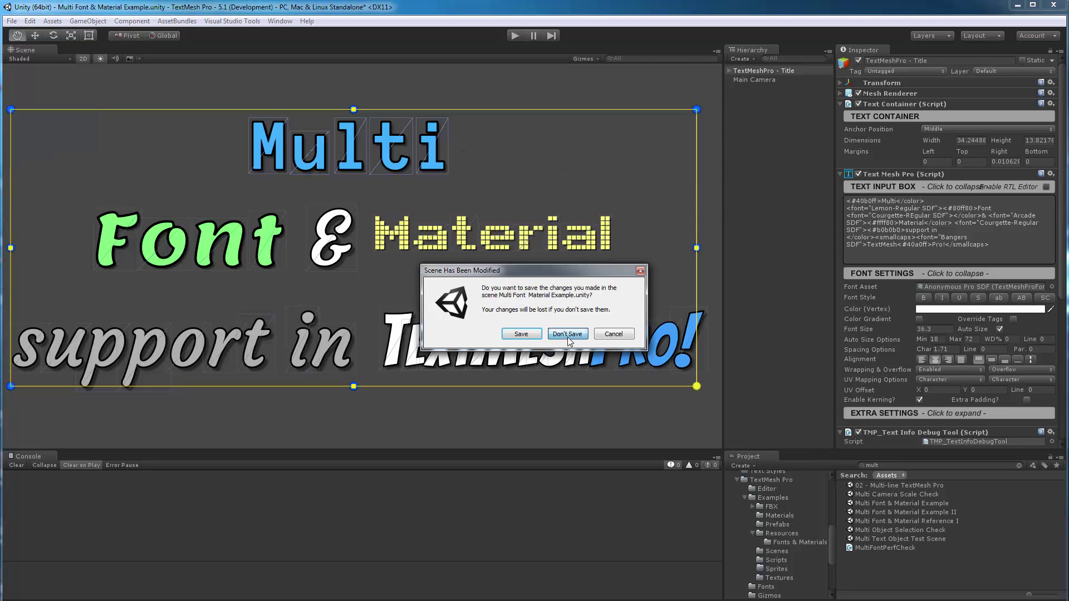
pyautogui.click(567, 334)
# Step: Add a TextMeshPro Text 3D object to the scene
pyautogui.click(742, 60)
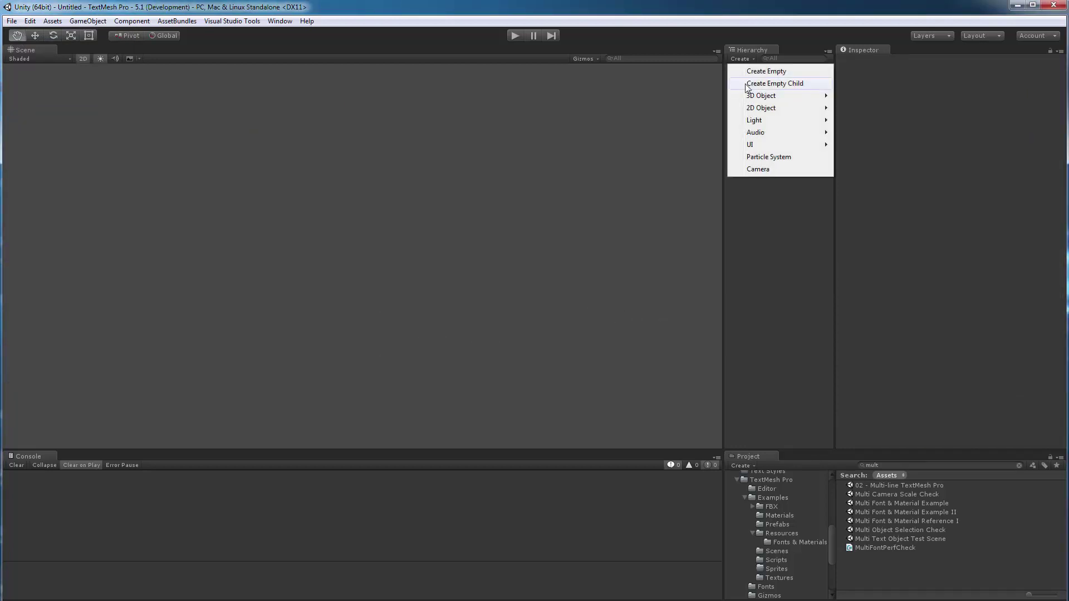
pyautogui.moveTo(753, 98)
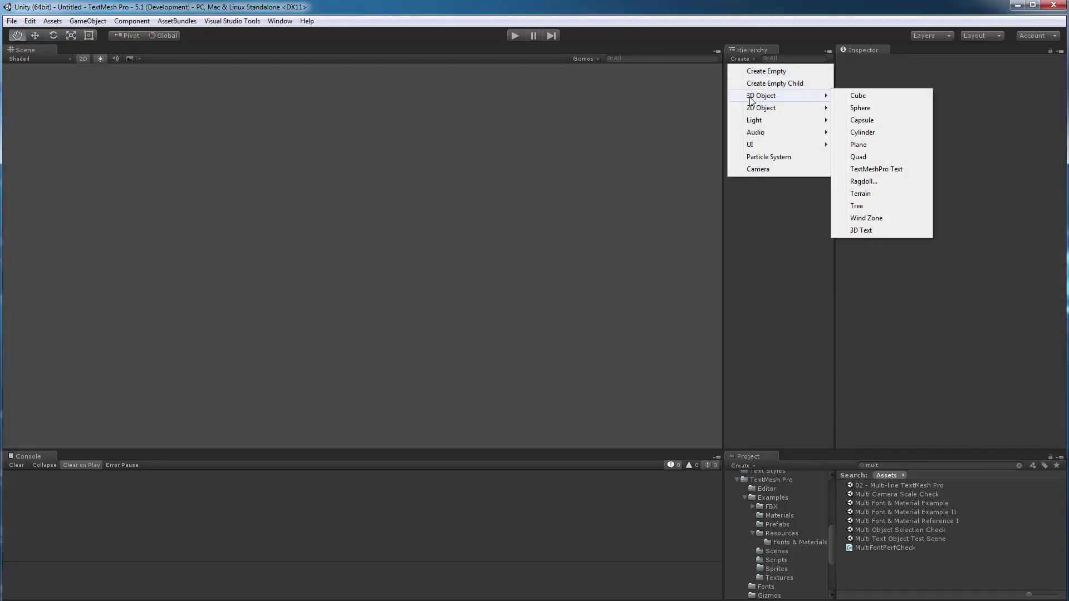
pyautogui.click(880, 169)
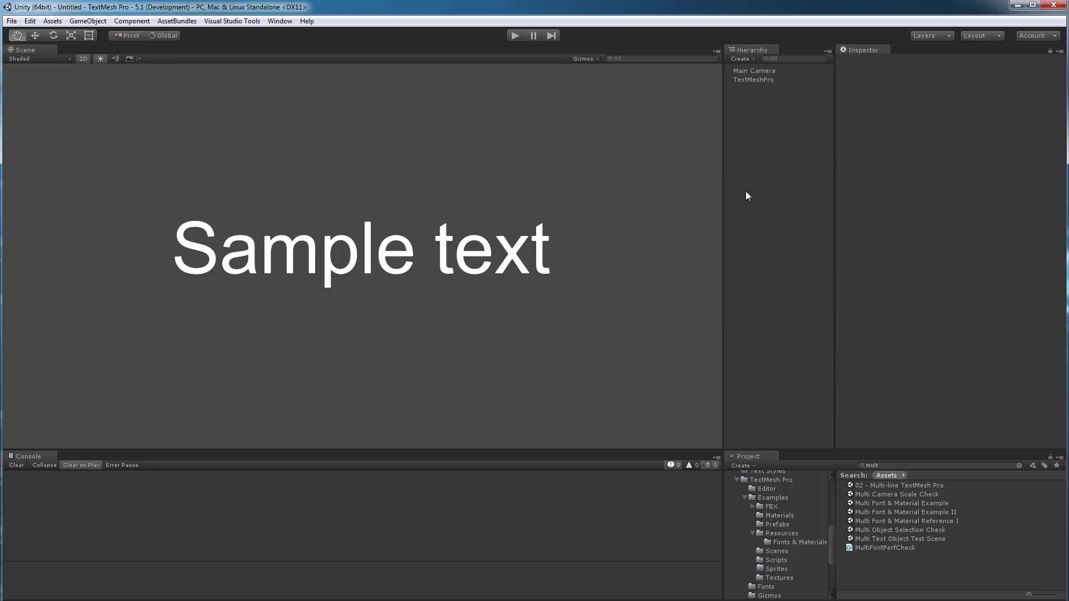
# Step: Replace the sample content of the TextMeshPro object with "A simple line of text."
pyautogui.doubleClick(753, 79)
pyautogui.scroll(4, 448, 308)
pyautogui.scroll(1, 451, 308)
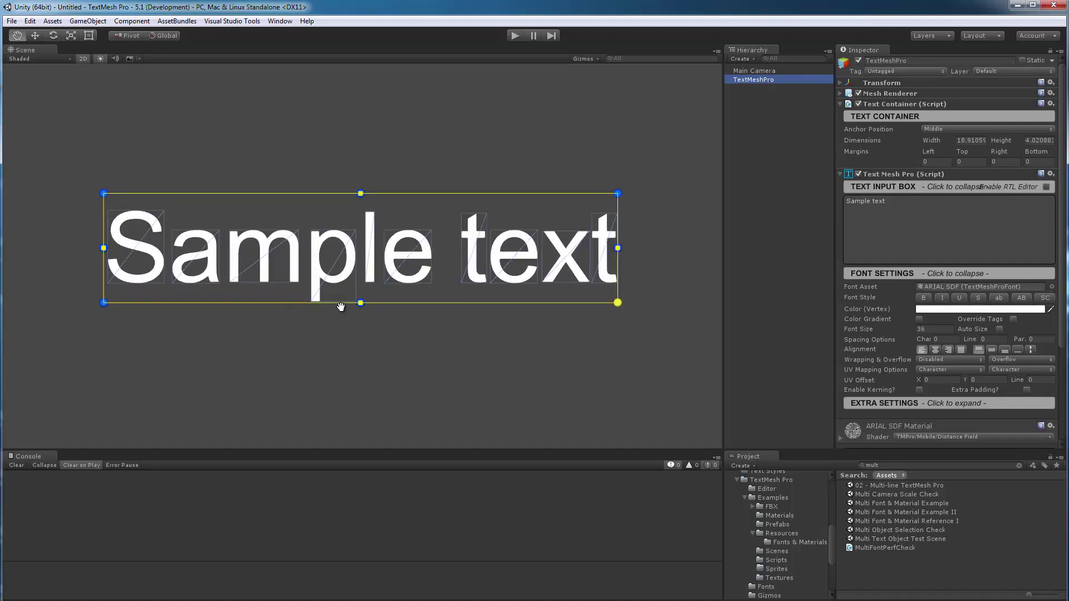
pyautogui.click(898, 204)
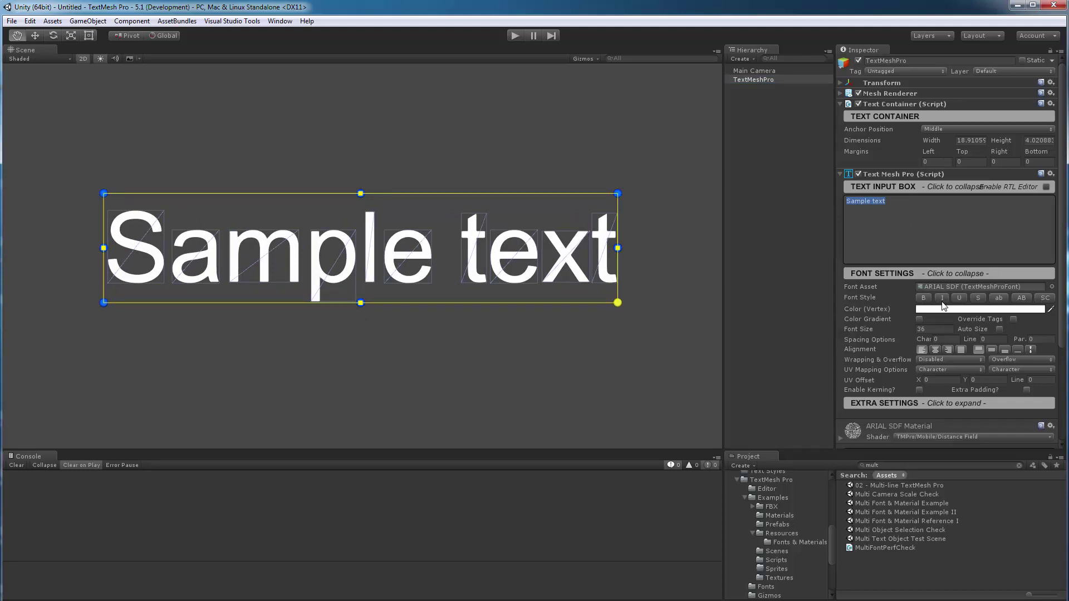
pyautogui.write('A simple')
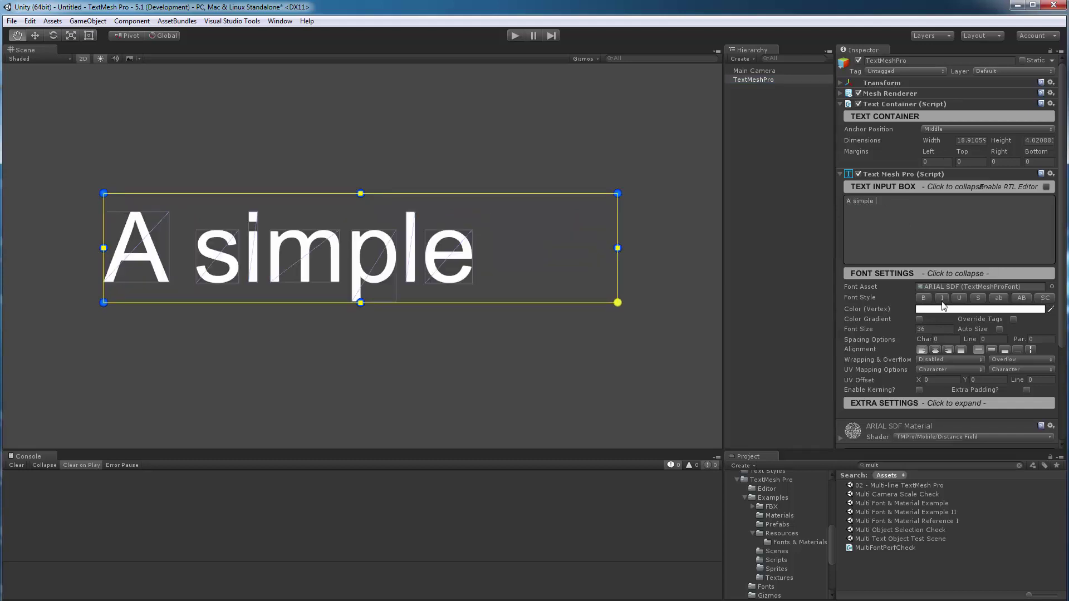
pyautogui.write(' line of text.')
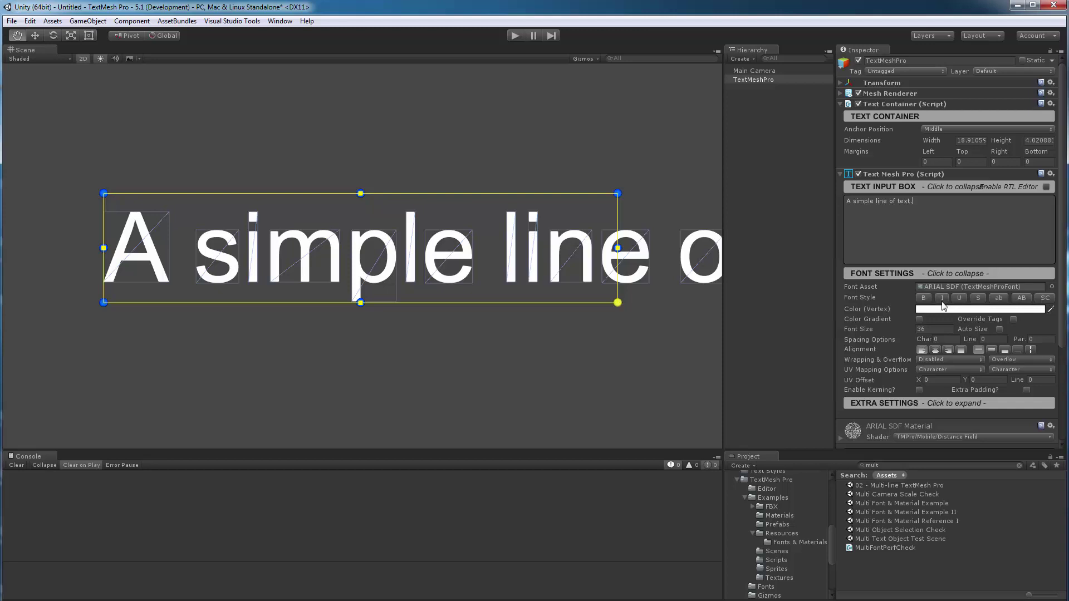
# Step: Enlarge the text container to a width of about 21 and a height of about 9
pyautogui.scroll(-2, 441, 270)
pyautogui.moveTo(465, 348); pyautogui.dragTo(362, 290)
pyautogui.scroll(-1, 418, 307)
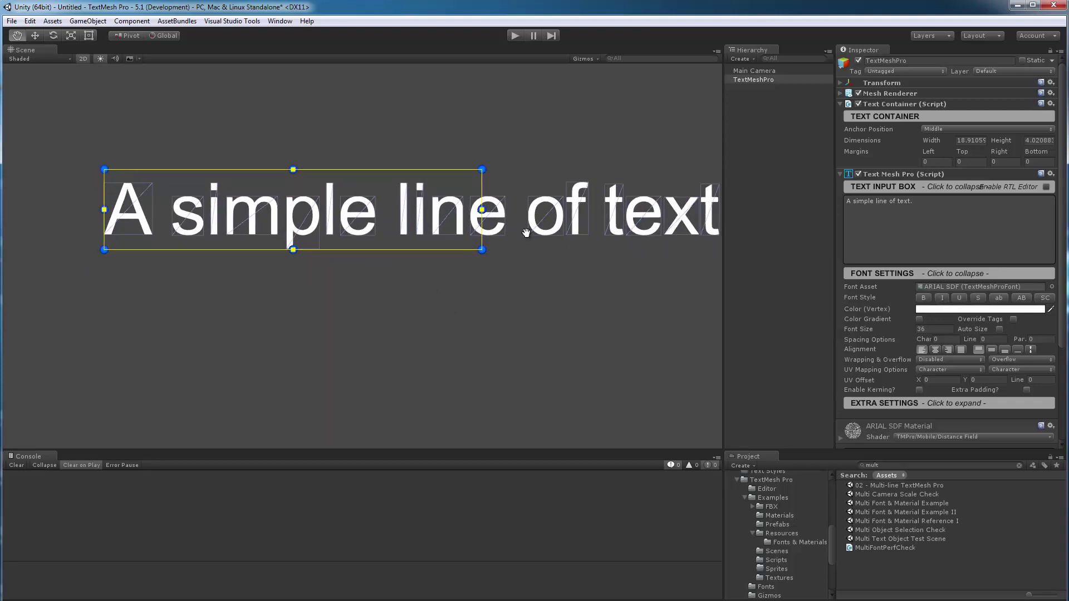
pyautogui.moveTo(482, 209); pyautogui.dragTo(522, 209)
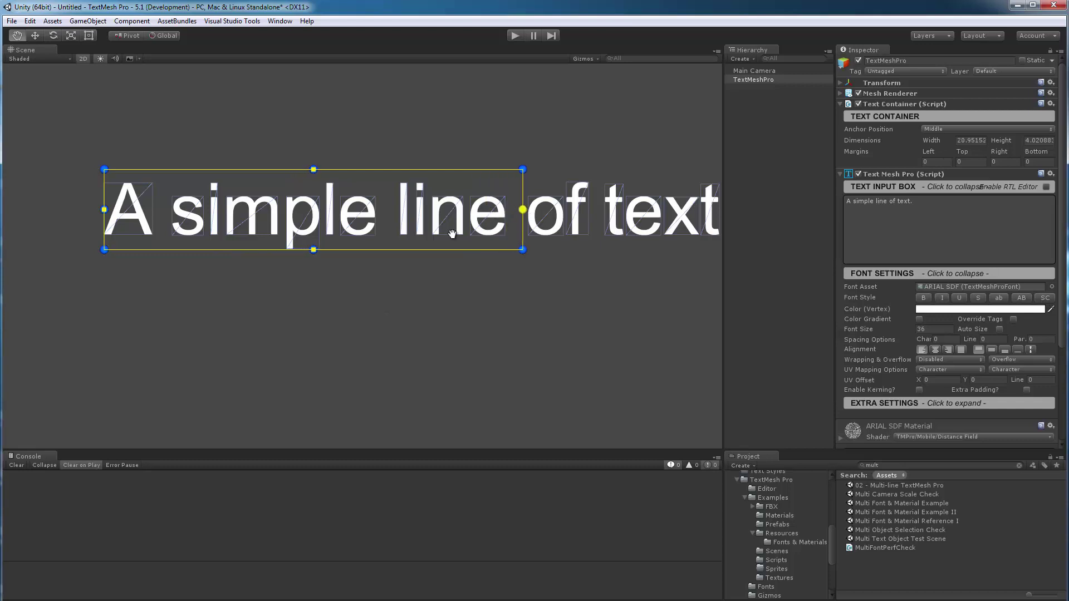
pyautogui.moveTo(319, 245); pyautogui.dragTo(314, 349)
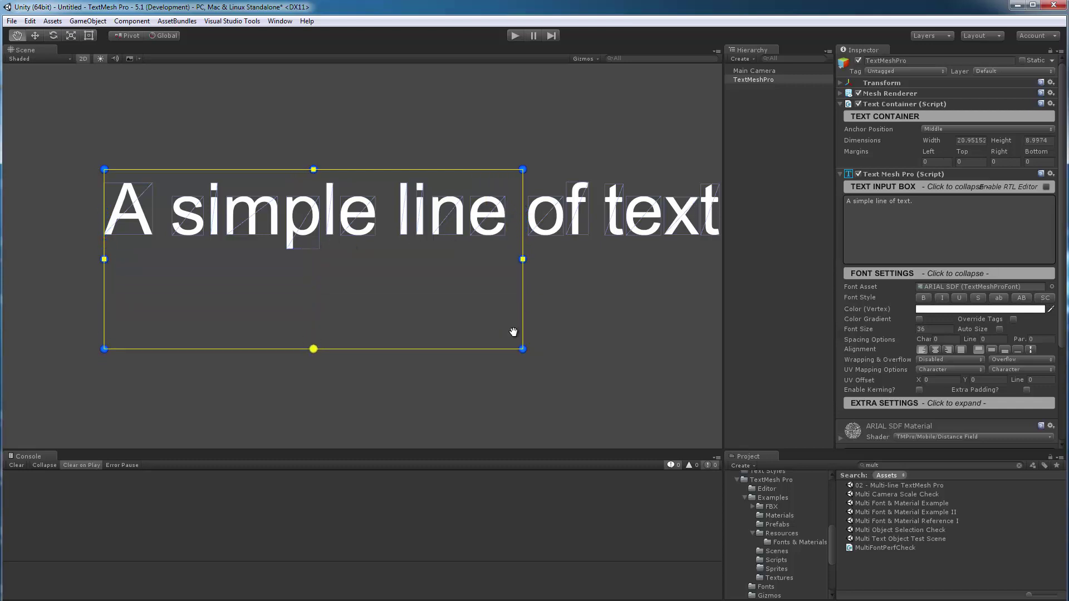
# Step: Enable word wrapping for the text and widen its container to about 22.1
pyautogui.click(941, 359)
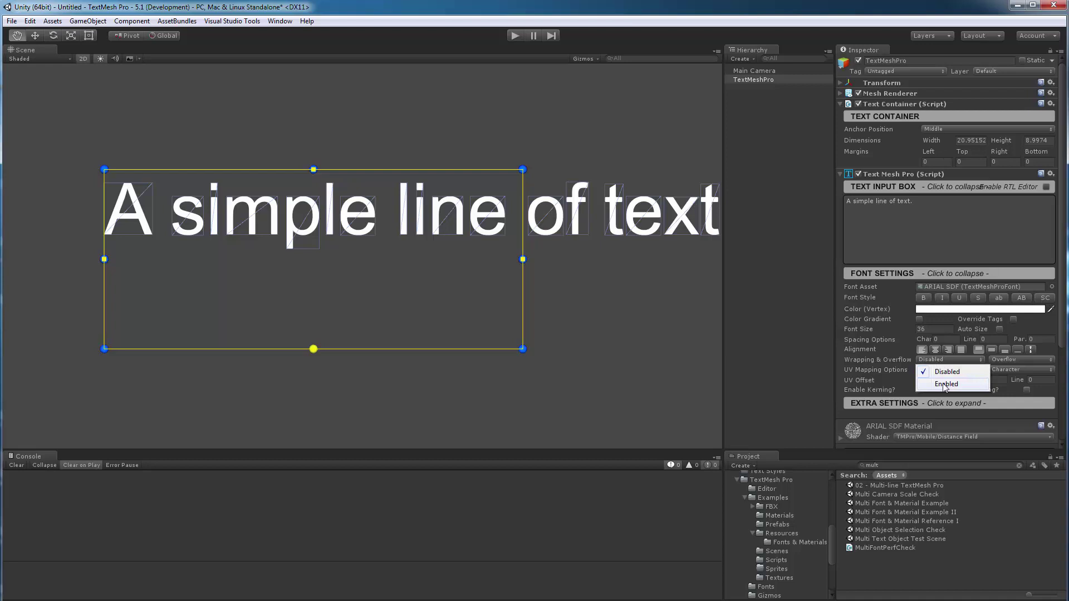
pyautogui.click(949, 389)
pyautogui.moveTo(523, 260); pyautogui.dragTo(551, 284)
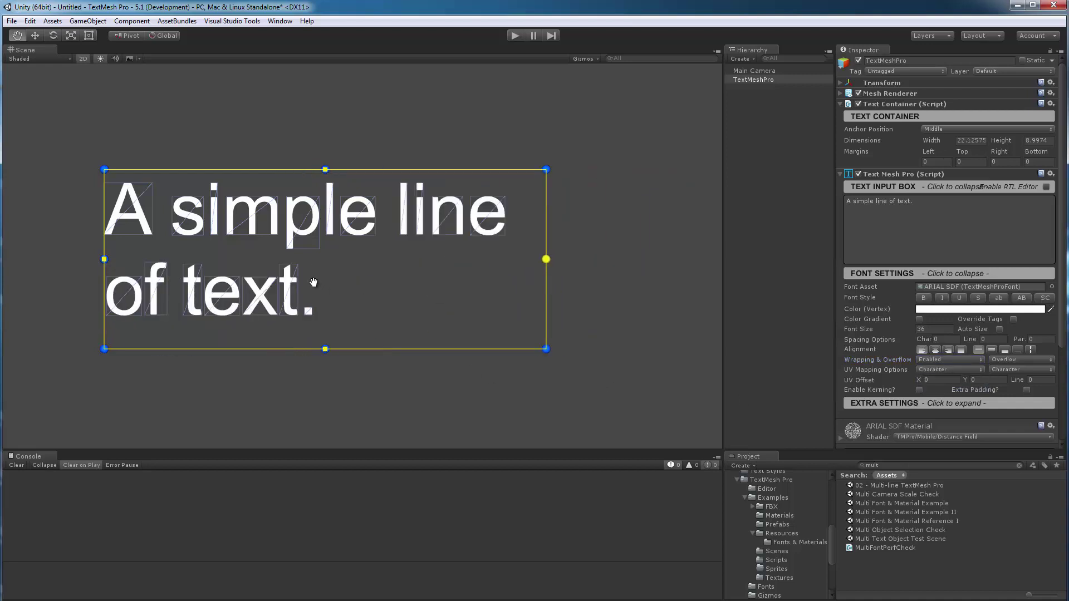
# Step: Insert the tag <font="IMPACT SDF"> directly before the word "simple" in the text
pyautogui.moveTo(344, 288); pyautogui.dragTo(374, 291, button='middle')
pyautogui.scroll(2, 374, 291)
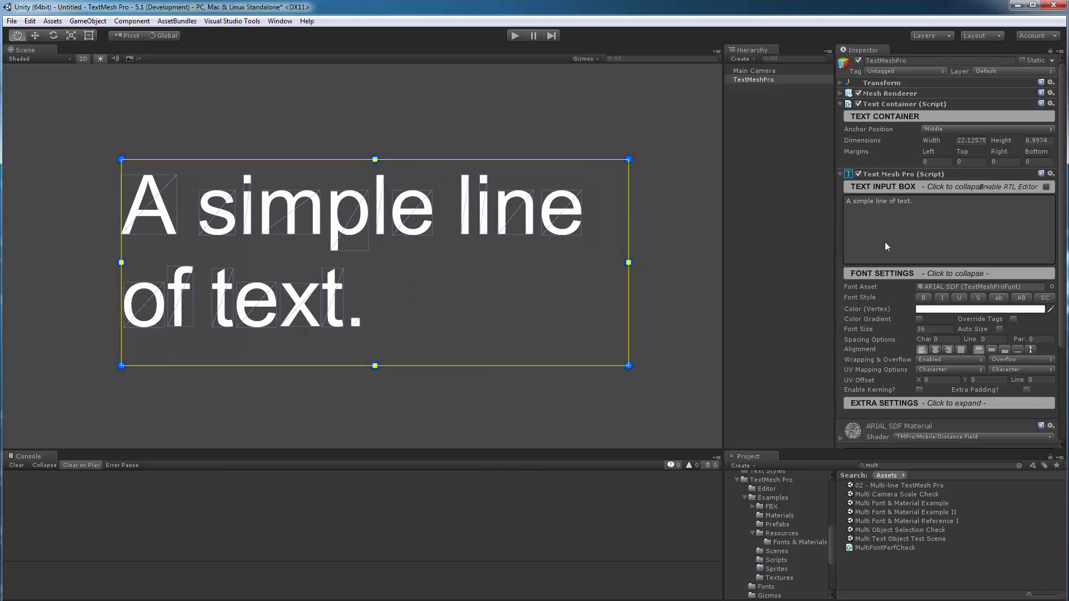
pyautogui.click(852, 203)
pyautogui.click(854, 201)
pyautogui.write('<')
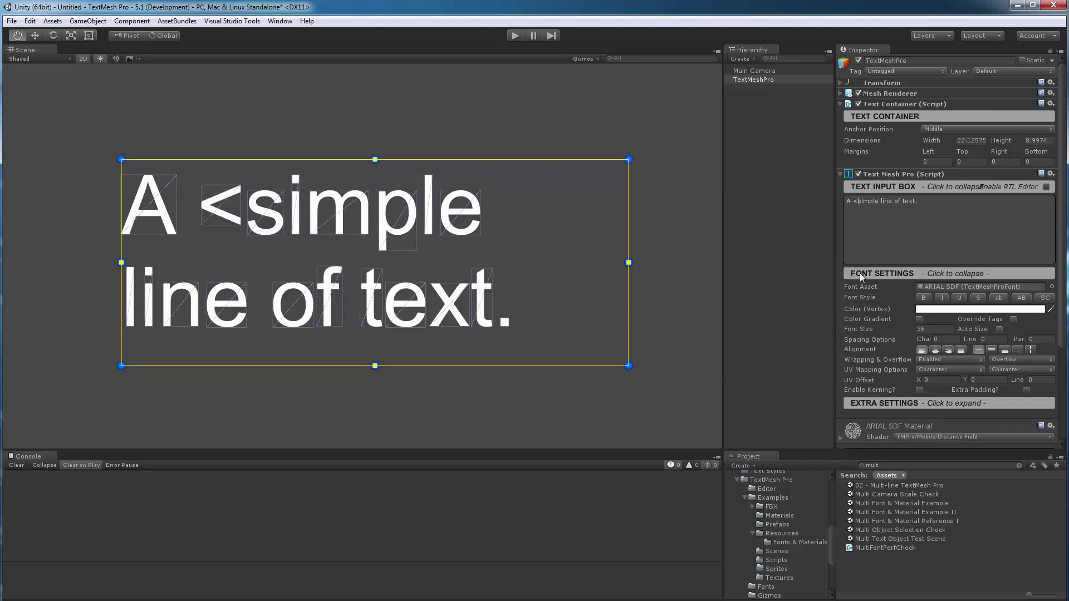
pyautogui.write('font')
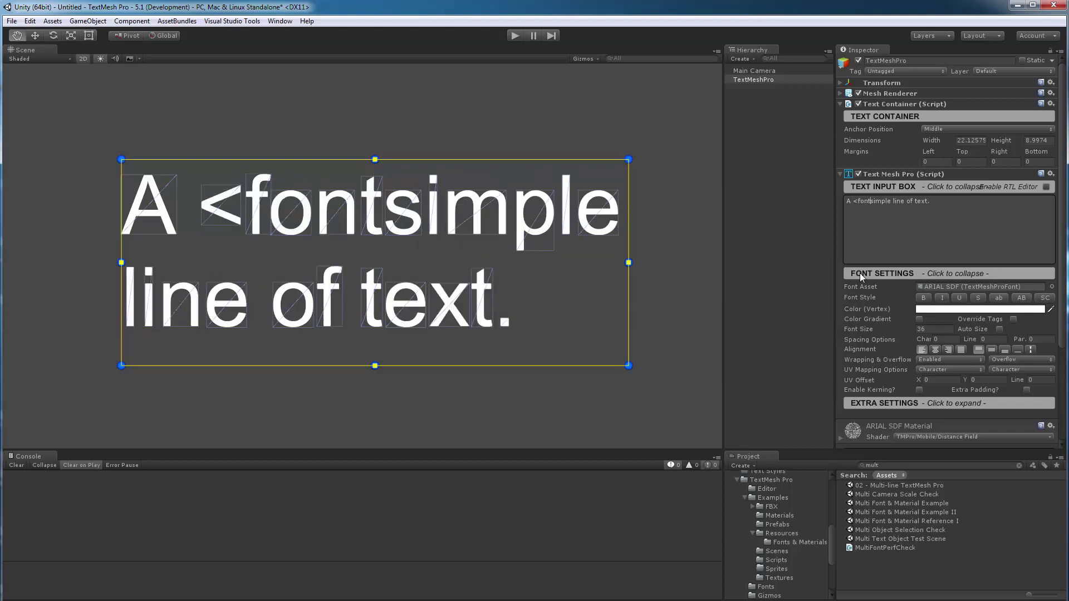
pyautogui.write('=')
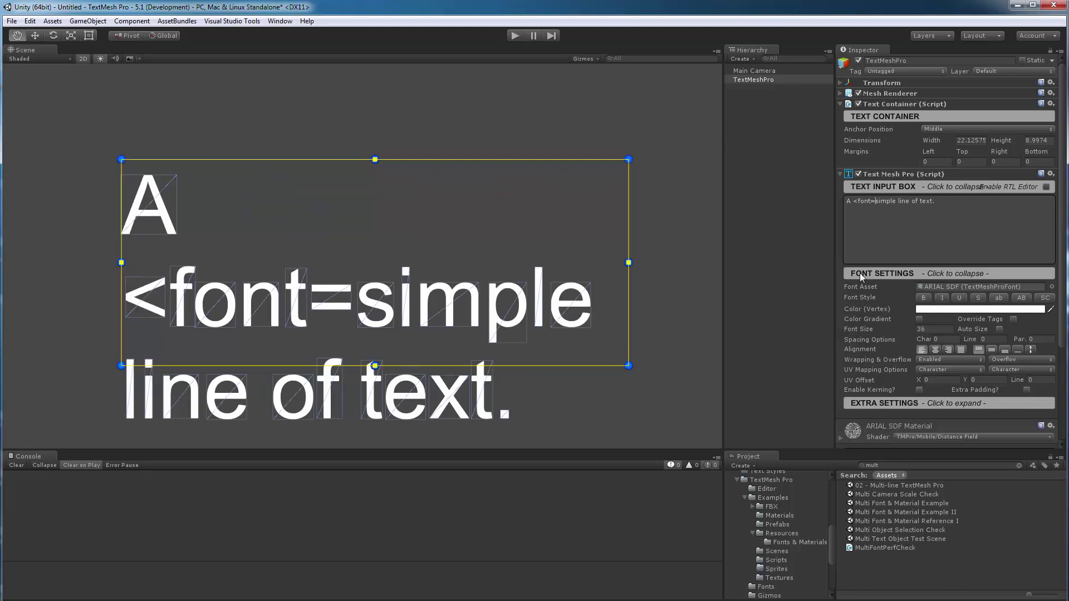
pyautogui.write('"IMPAC')
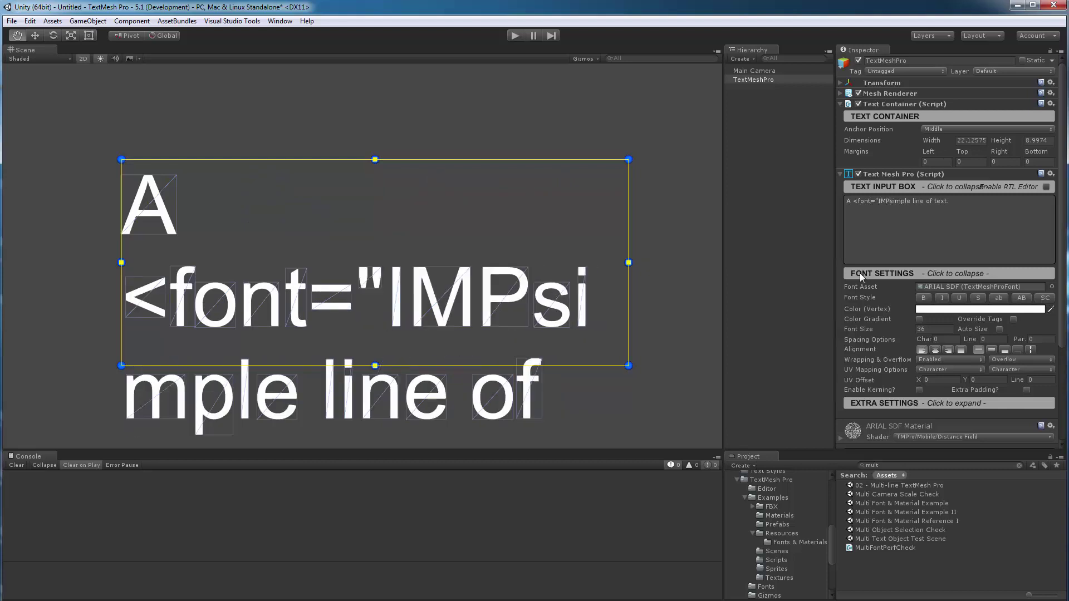
pyautogui.write('T SDF')
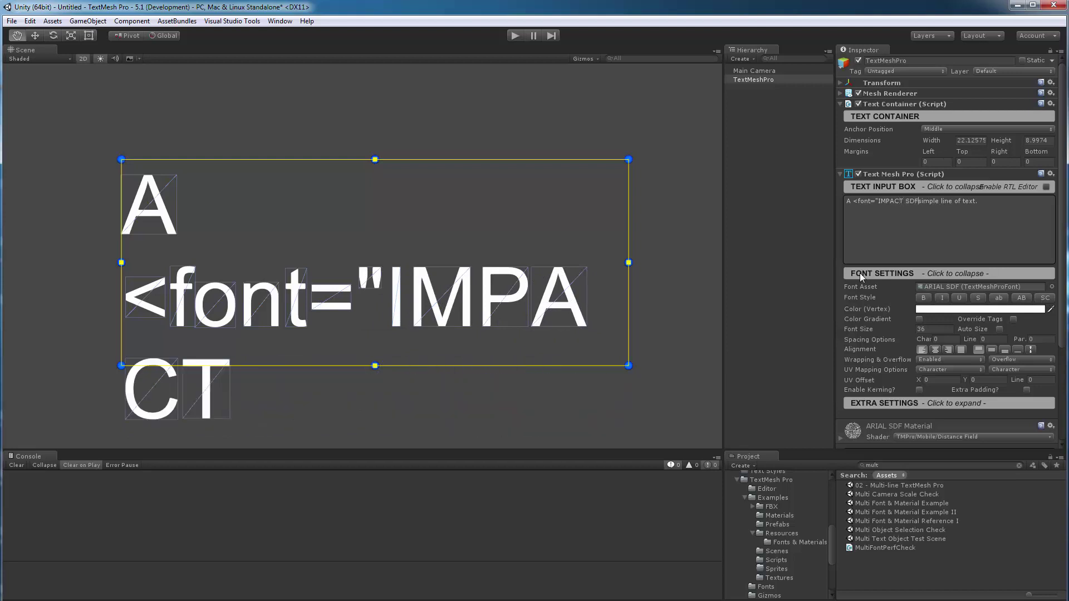
pyautogui.write('"')
pyautogui.write('>')
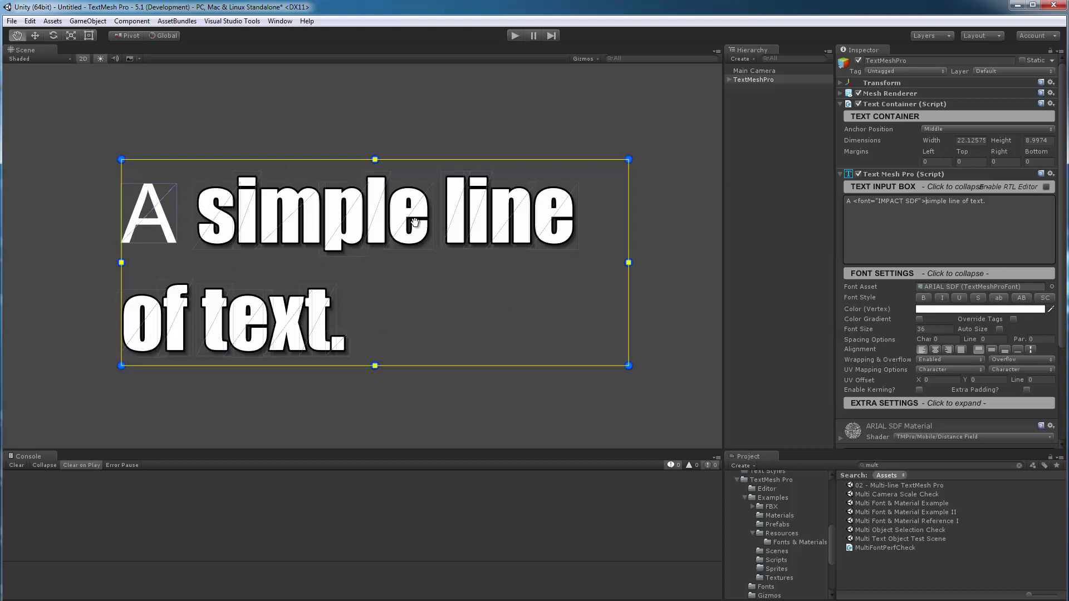
# Step: Find the ARIAL SDF - Drop Shadow material among all project materials and assign it to the text object's base font
pyautogui.scroll(3, 259, 293)
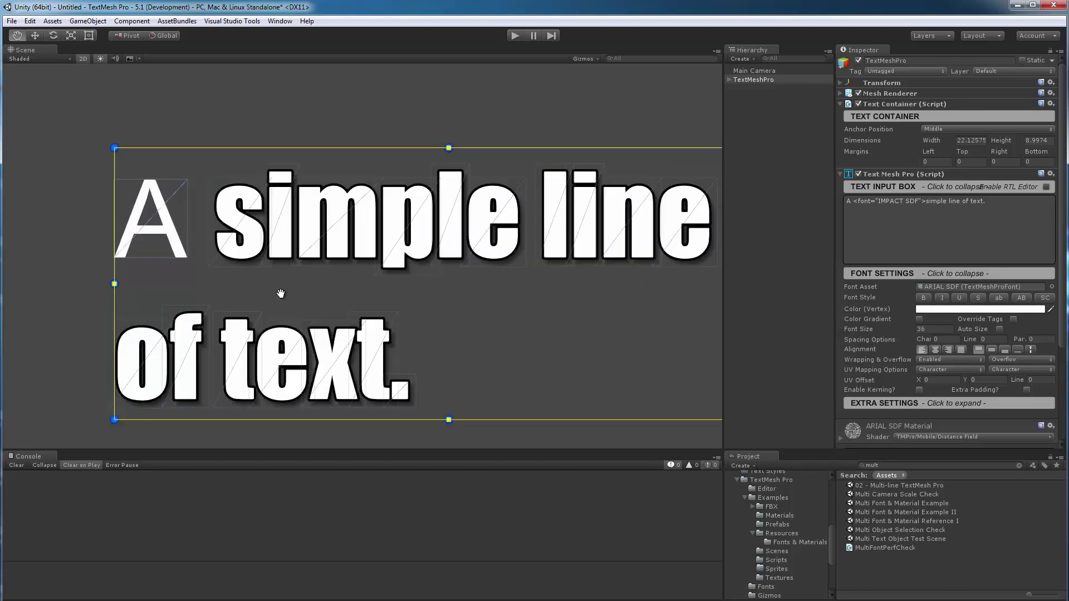
pyautogui.scroll(5, 280, 294)
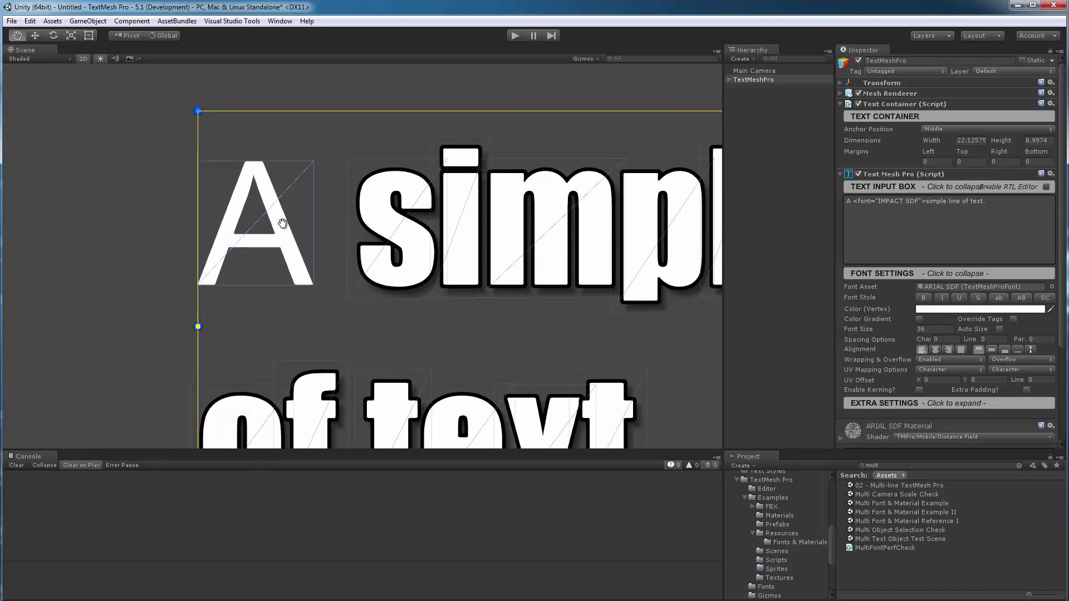
pyautogui.scroll(-3, 938, 328)
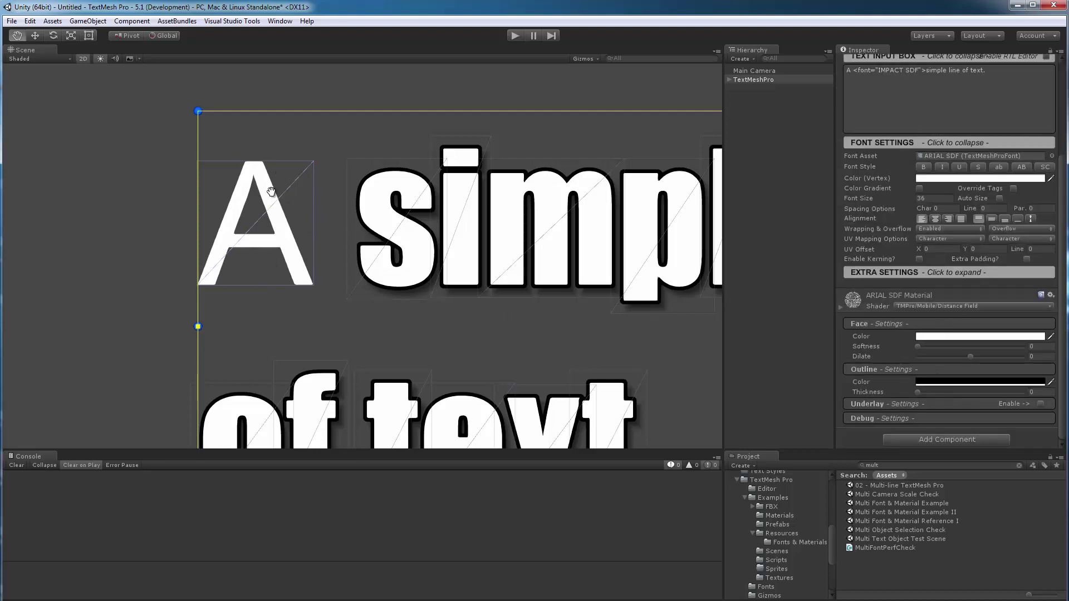
pyautogui.moveTo(833, 554); pyautogui.dragTo(833, 499)
pyautogui.click(769, 485)
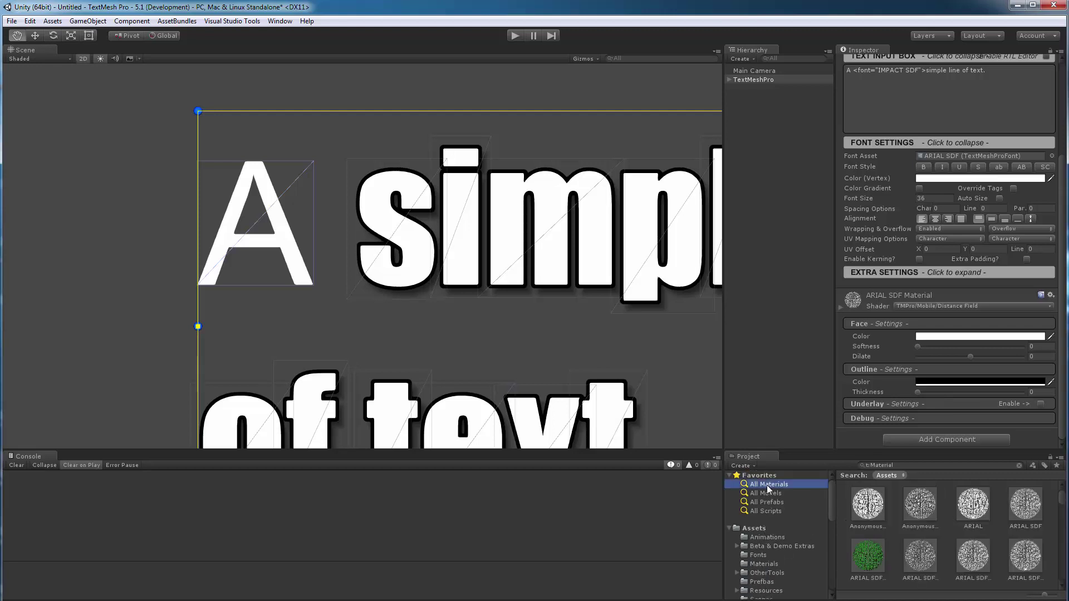
pyautogui.moveTo(1044, 596); pyautogui.dragTo(1008, 599)
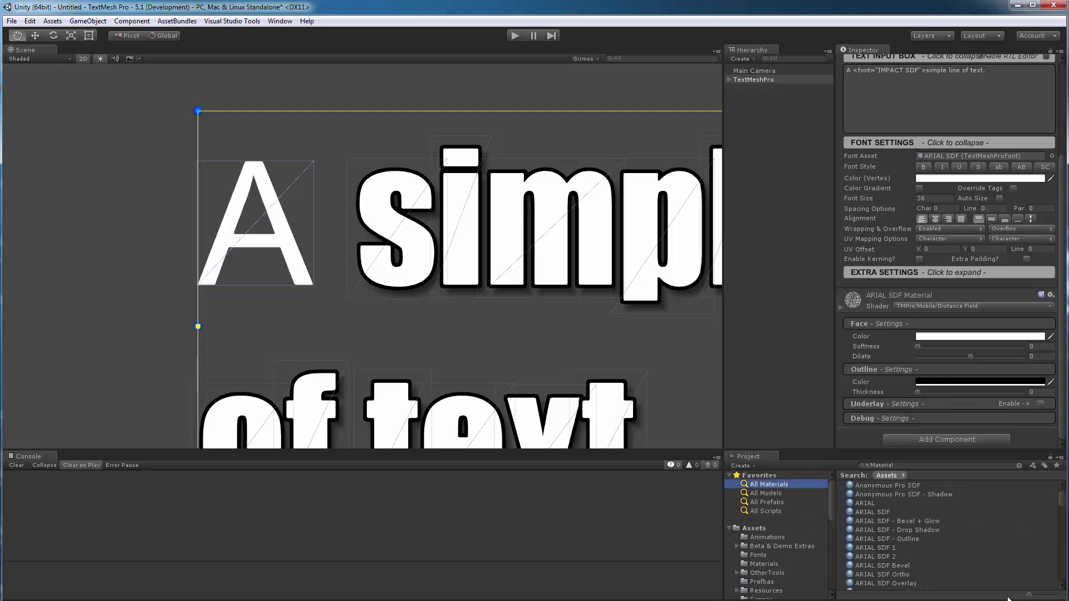
pyautogui.click(872, 530)
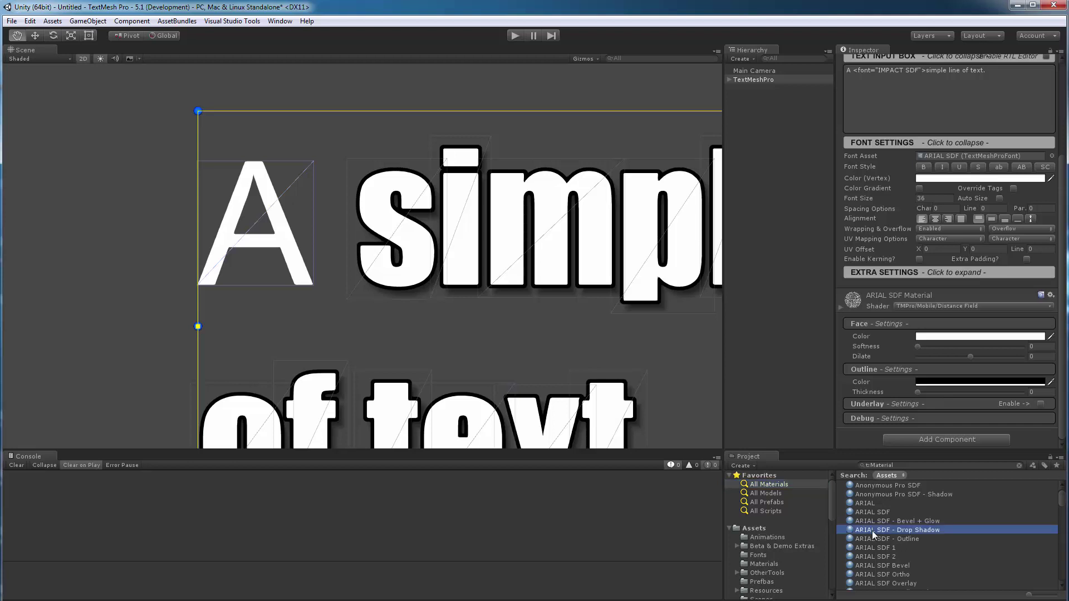
pyautogui.moveTo(872, 530); pyautogui.dragTo(895, 355)
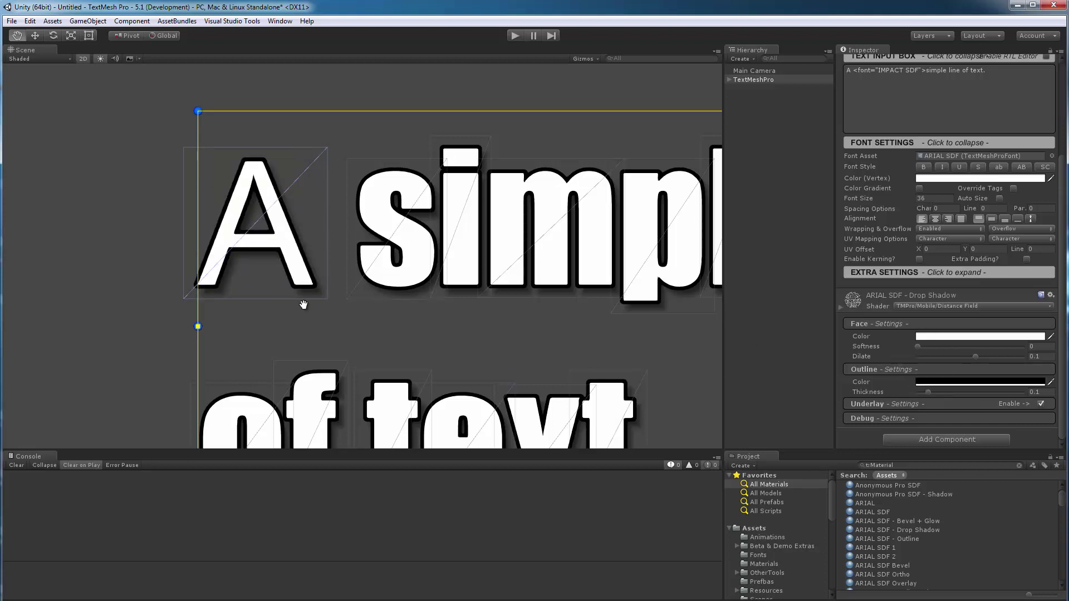
# Step: Insert the tag <font="Bangers SDF"> directly before the word "line" in the text
pyautogui.scroll(-5, 286, 278)
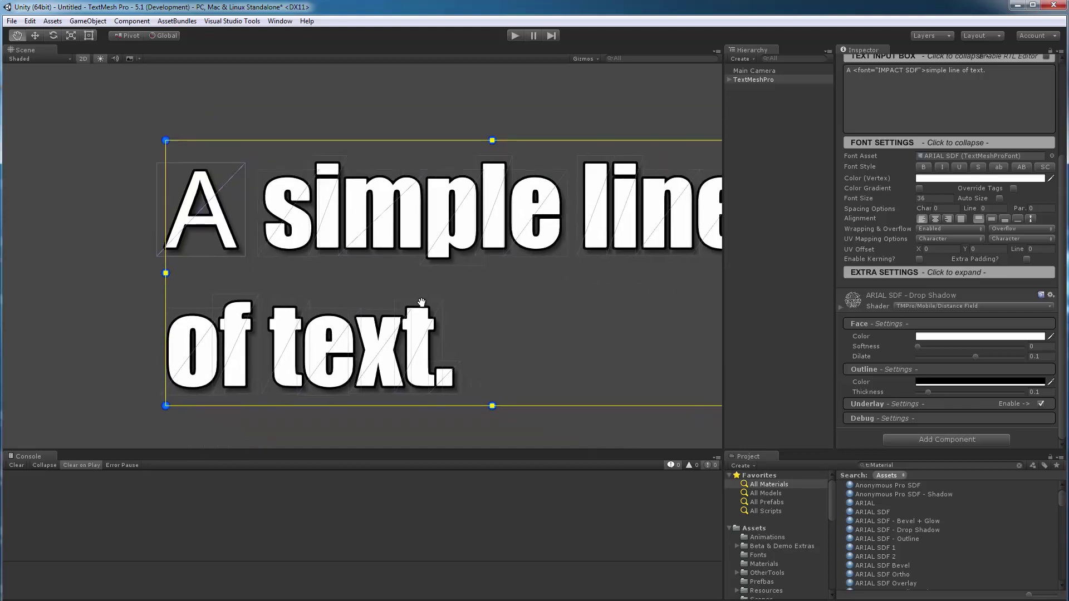
pyautogui.scroll(-2, 362, 270)
pyautogui.moveTo(556, 303); pyautogui.dragTo(456, 296)
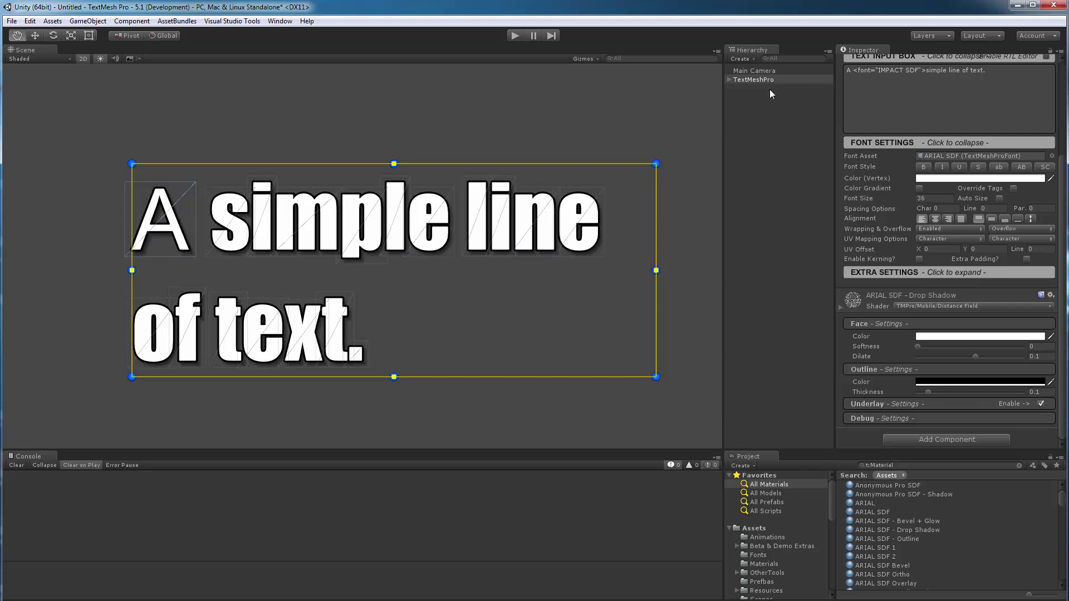
pyautogui.scroll(3, 917, 136)
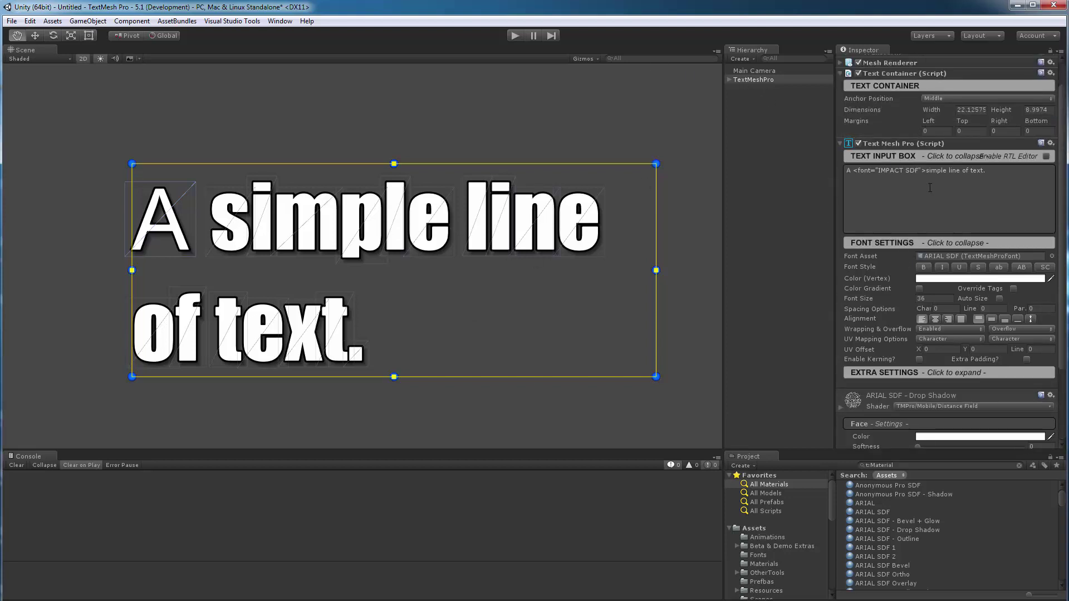
pyautogui.click(950, 171)
pyautogui.click(949, 171)
pyautogui.write('<')
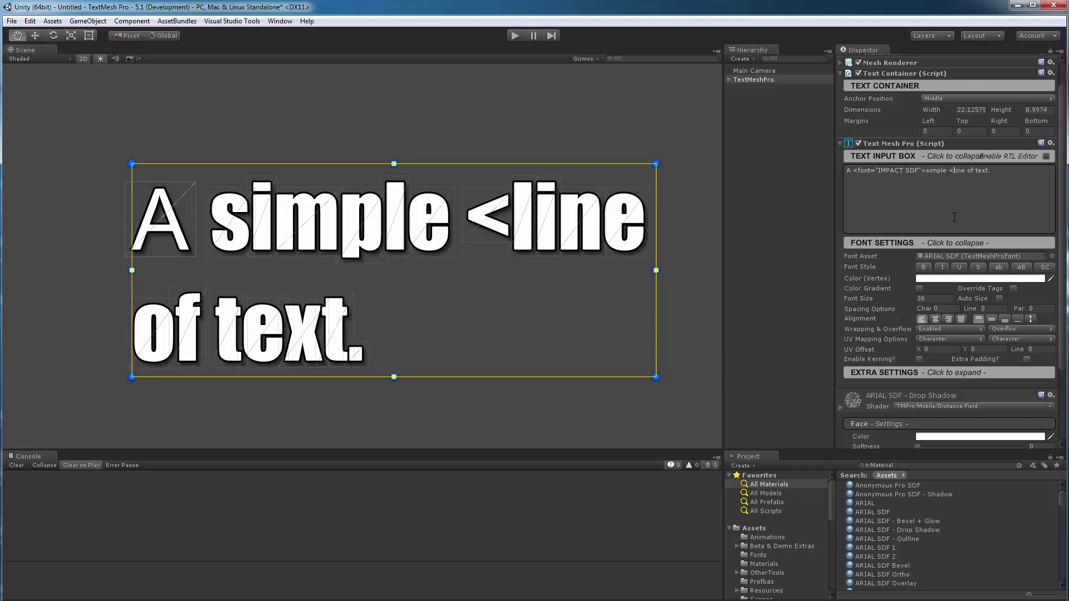
pyautogui.write('font=')
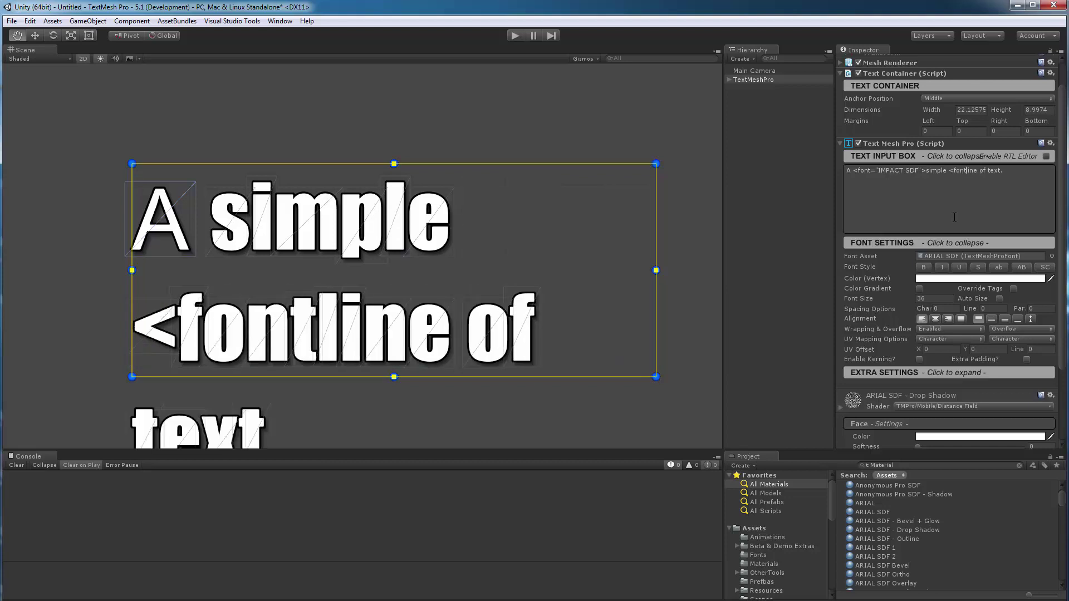
pyautogui.write('"Bangers')
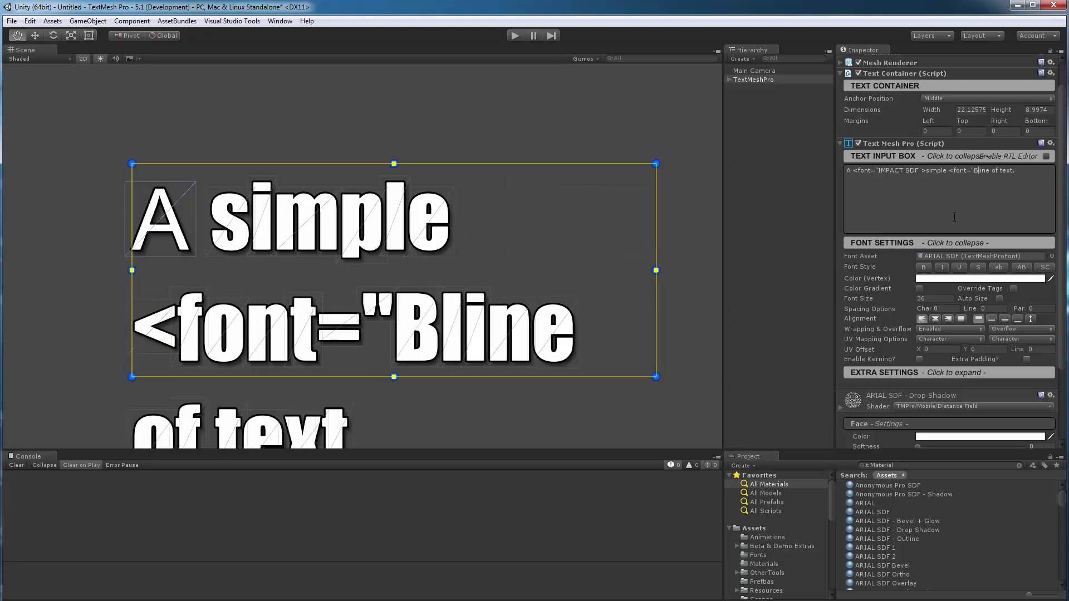
pyautogui.write('DF">')
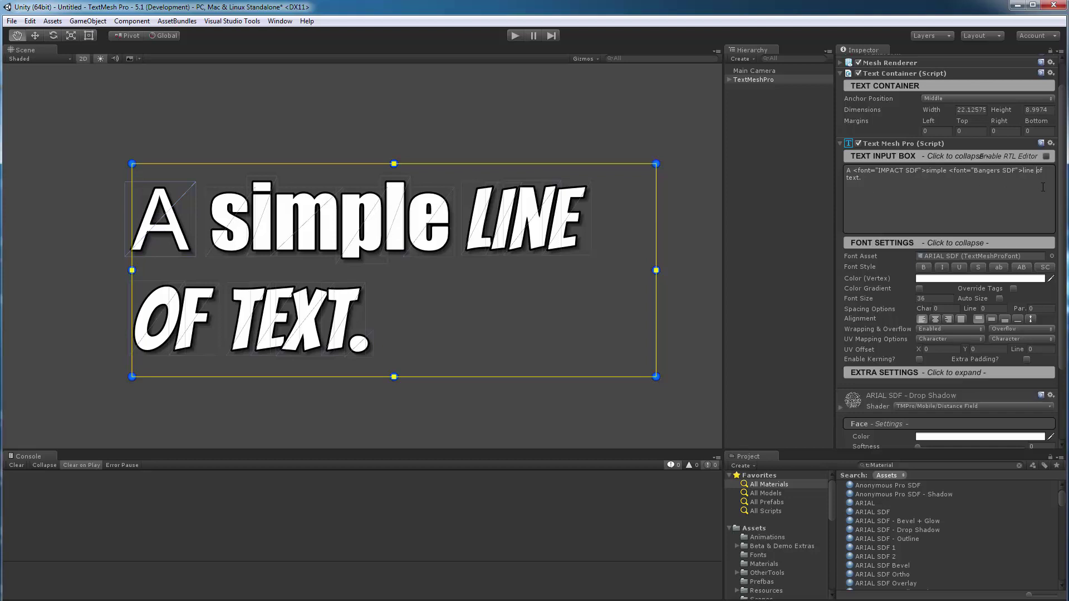
# Step: Insert two consecutive closing tags </font></font> directly before the word "of" in the text
pyautogui.write('</font')
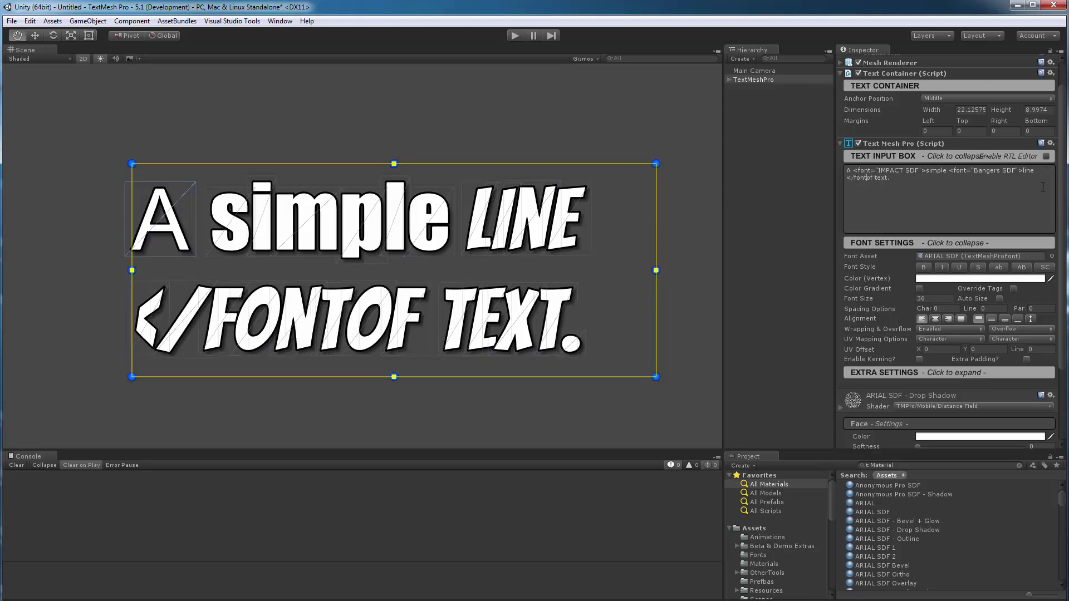
pyautogui.write('>')
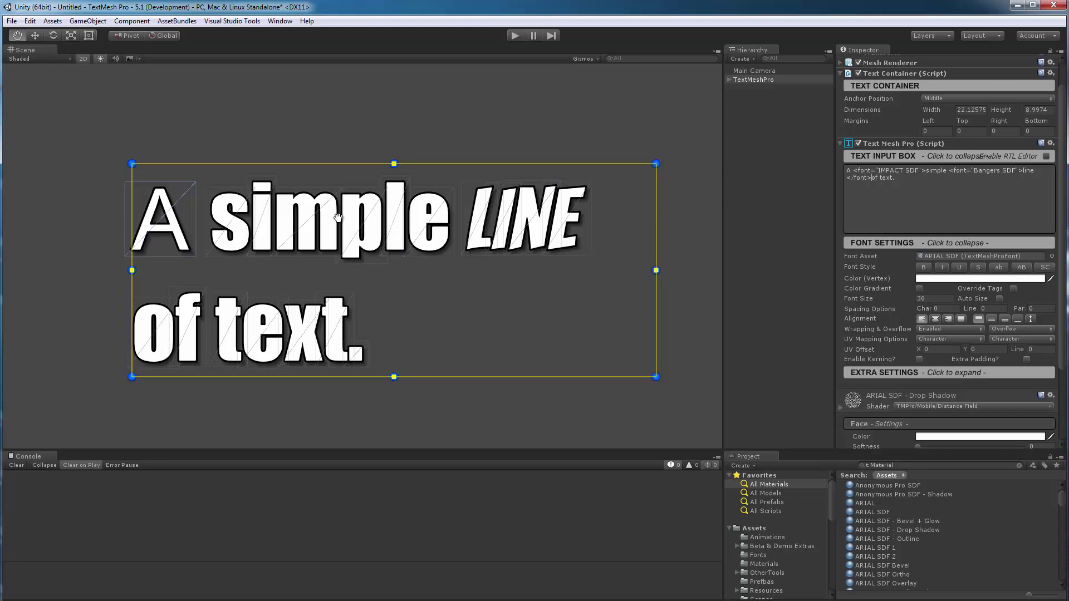
pyautogui.write('</font')
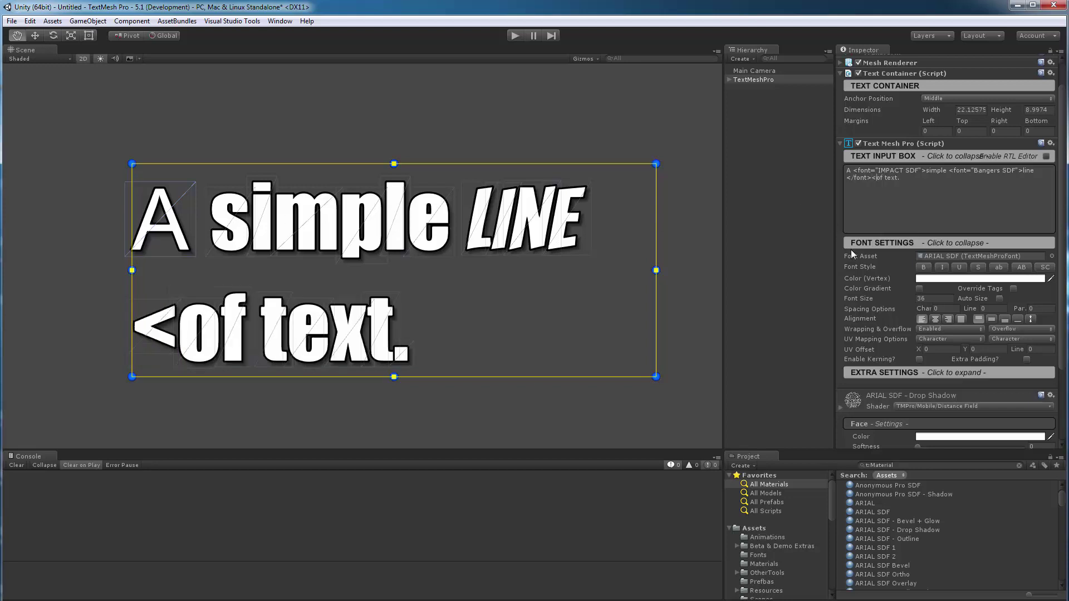
pyautogui.write('>')
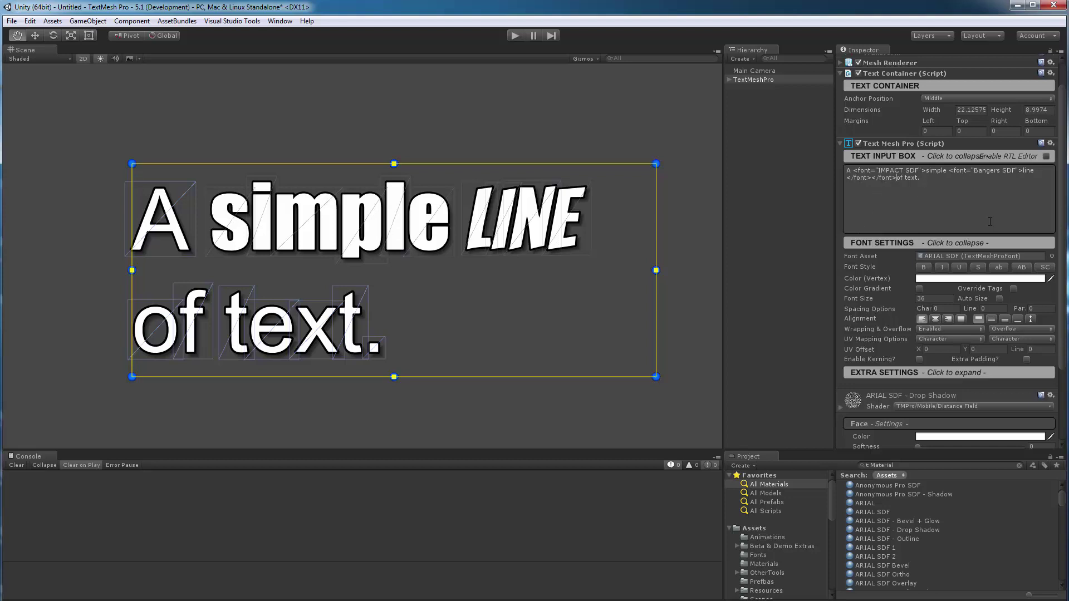
# Step: Replace both closing font tags before the word "of" with the single tag <font=default>
pyautogui.press('BackSpace')
pyautogui.press('BackSpace')
pyautogui.press('BackSpace')
pyautogui.press('BackSpace')
pyautogui.press('BackSpace')
pyautogui.press('BackSpace')
pyautogui.press('BackSpace')
pyautogui.press('BackSpace')
pyautogui.press('BackSpace')
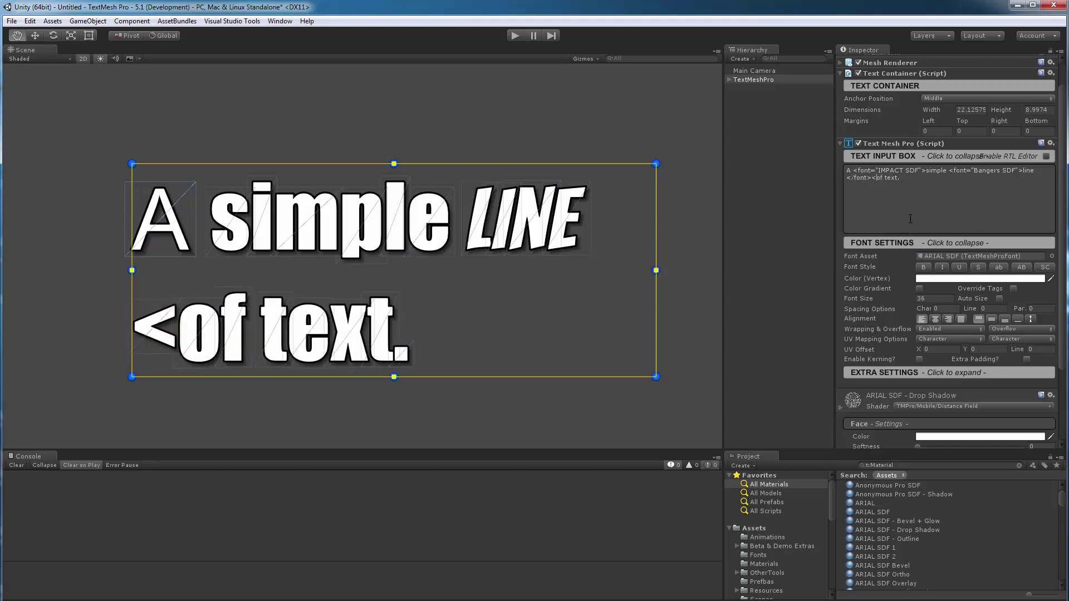
pyautogui.press('BackSpace')
pyautogui.press('BackSpace')
pyautogui.press('BackSpace')
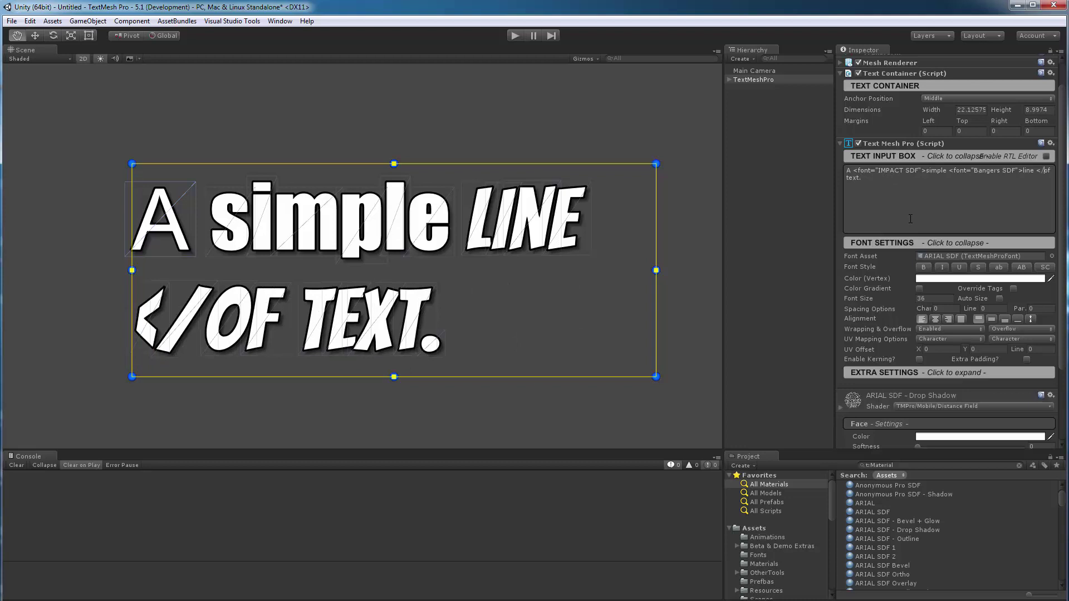
pyautogui.press('BackSpace')
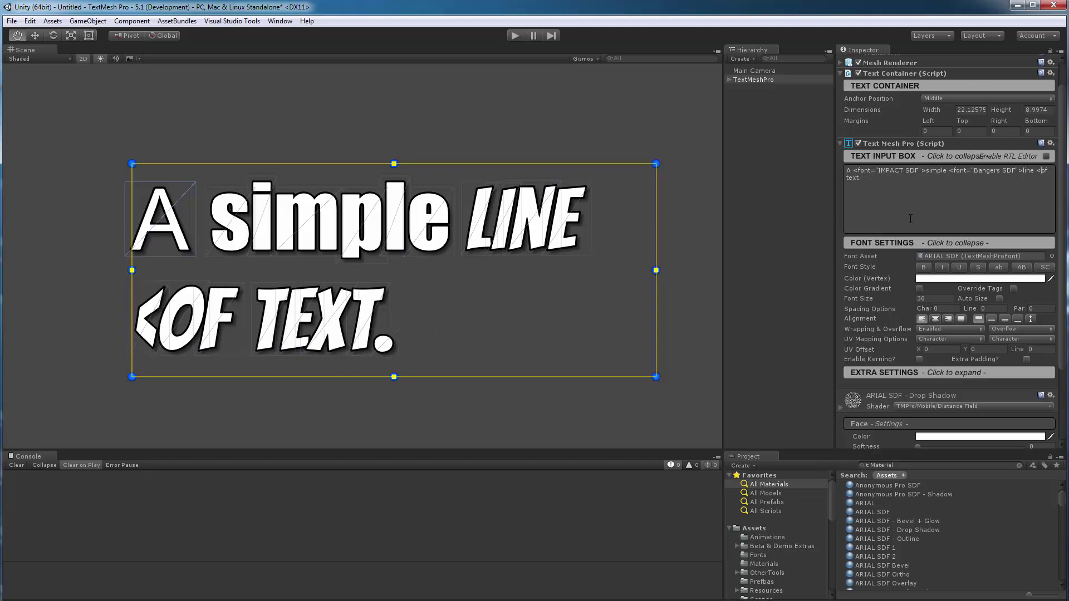
pyautogui.write('font=default>')
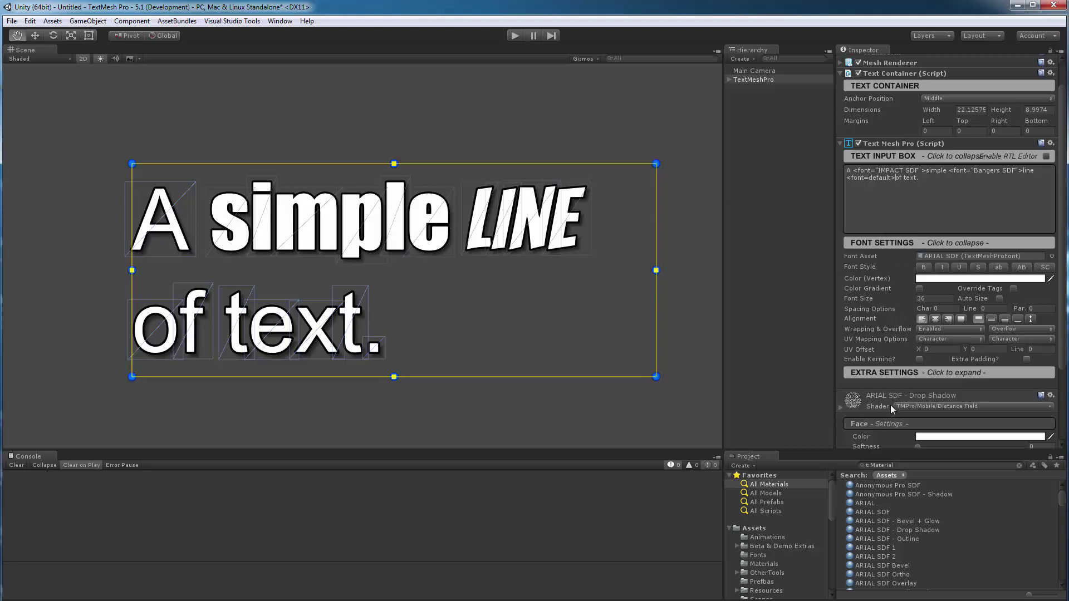
# Step: Open the component search for adding a new component to the text object
pyautogui.moveTo(399, 337); pyautogui.dragTo(349, 310)
pyautogui.scroll(1, 397, 335)
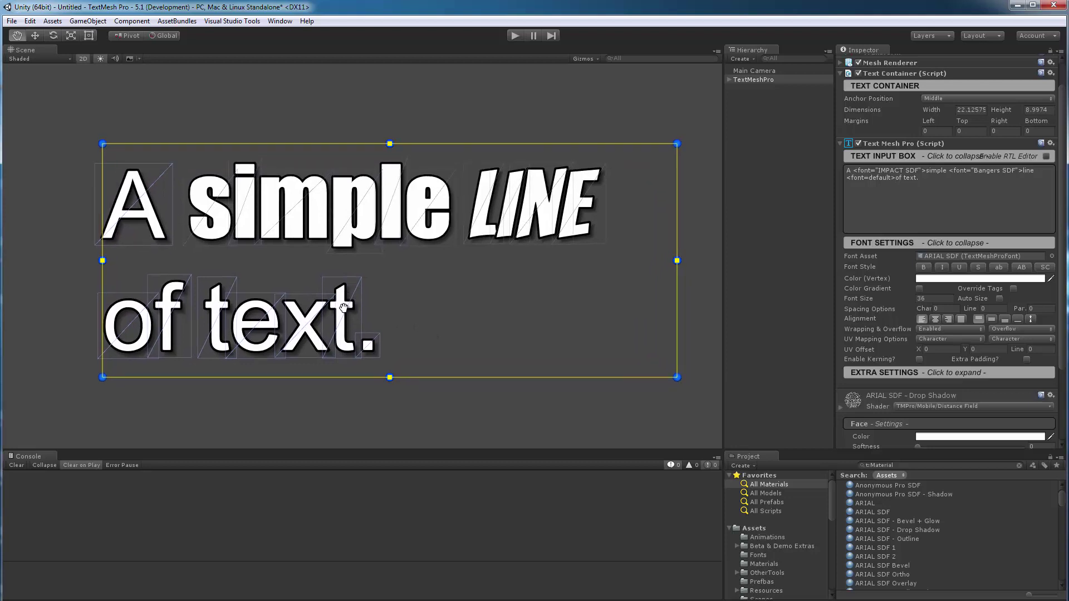
pyautogui.scroll(-3, 871, 323)
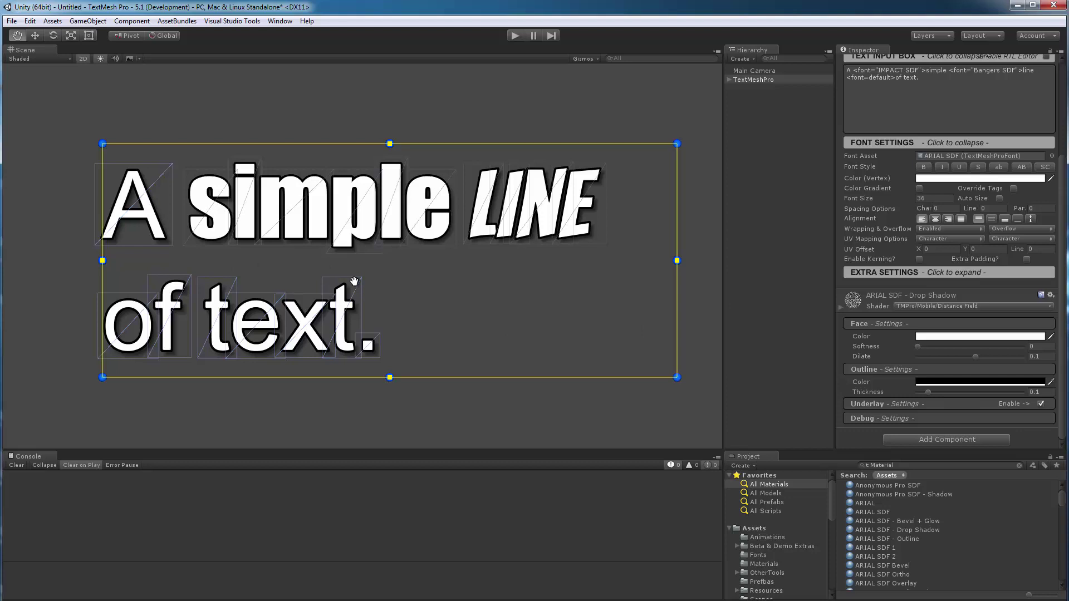
pyautogui.scroll(-1, 517, 269)
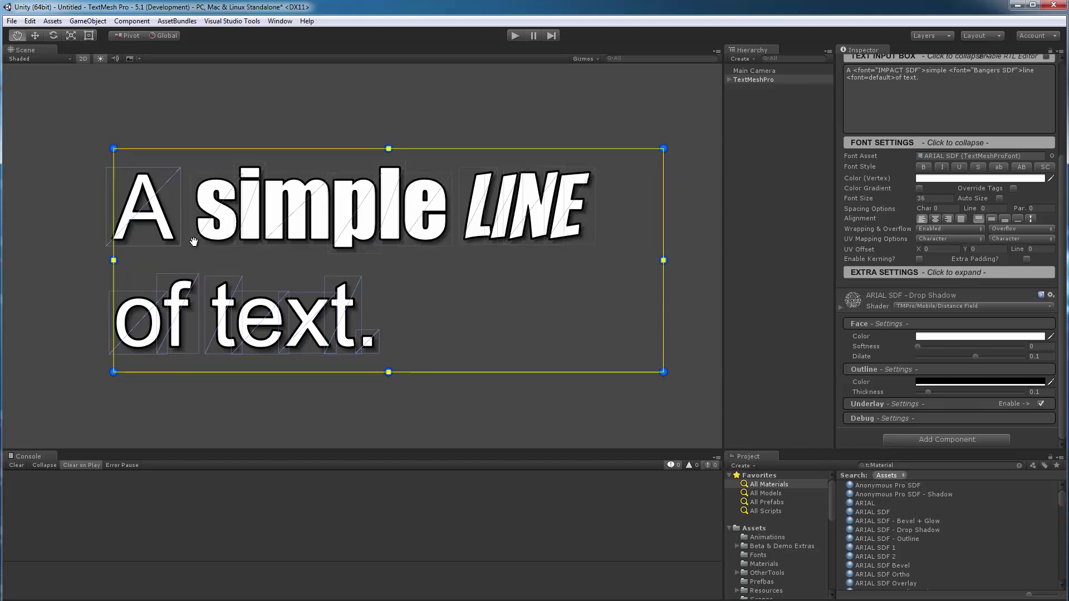
pyautogui.click(928, 440)
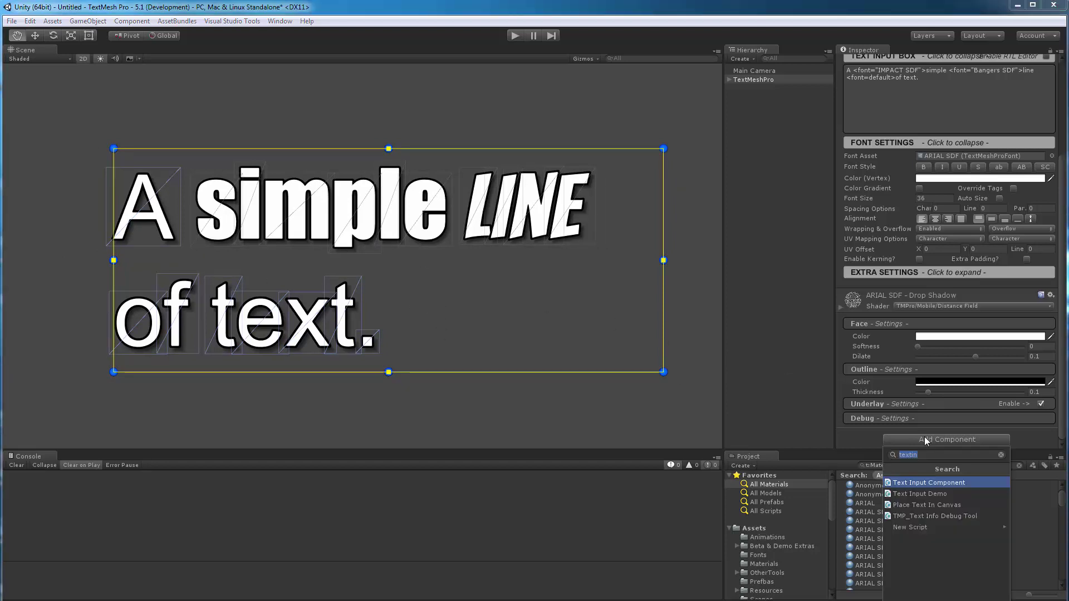